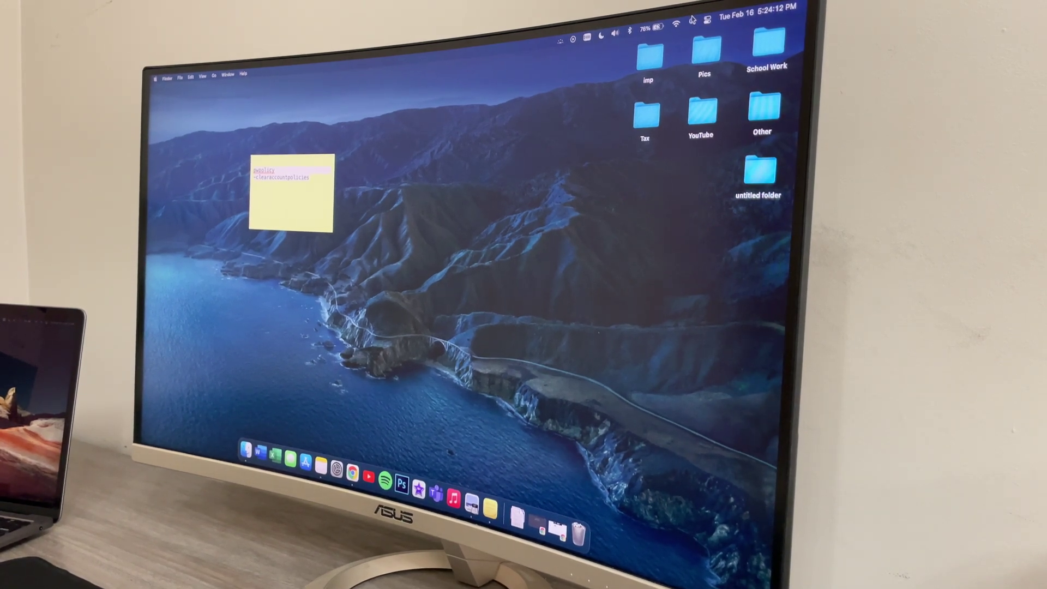
Launch Terminal through a Spotlight search for 'terminal'
left_click(692, 21)
type("ter")
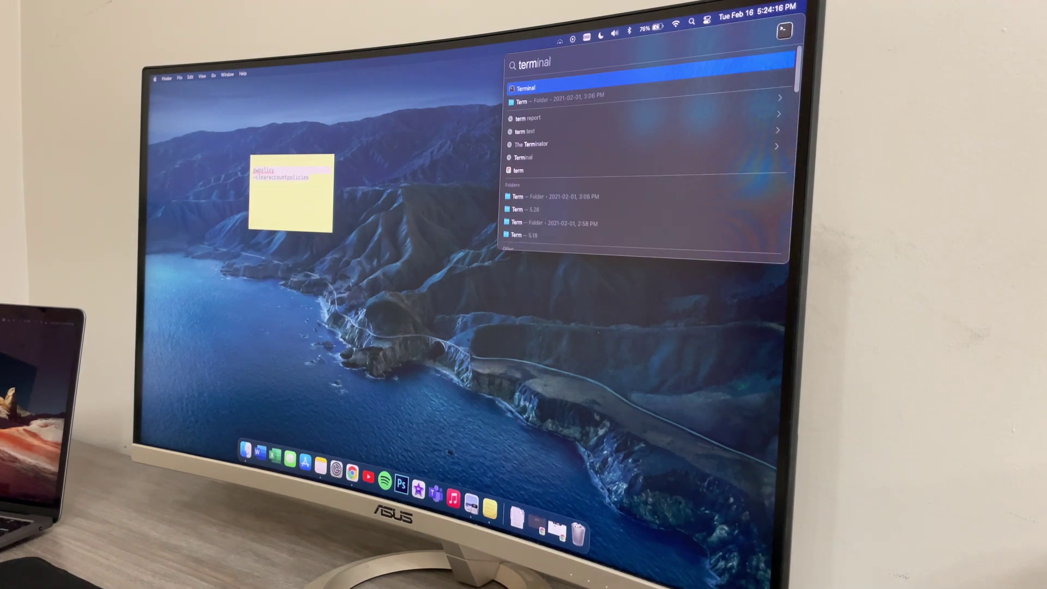
type("mi")
left_click(564, 82)
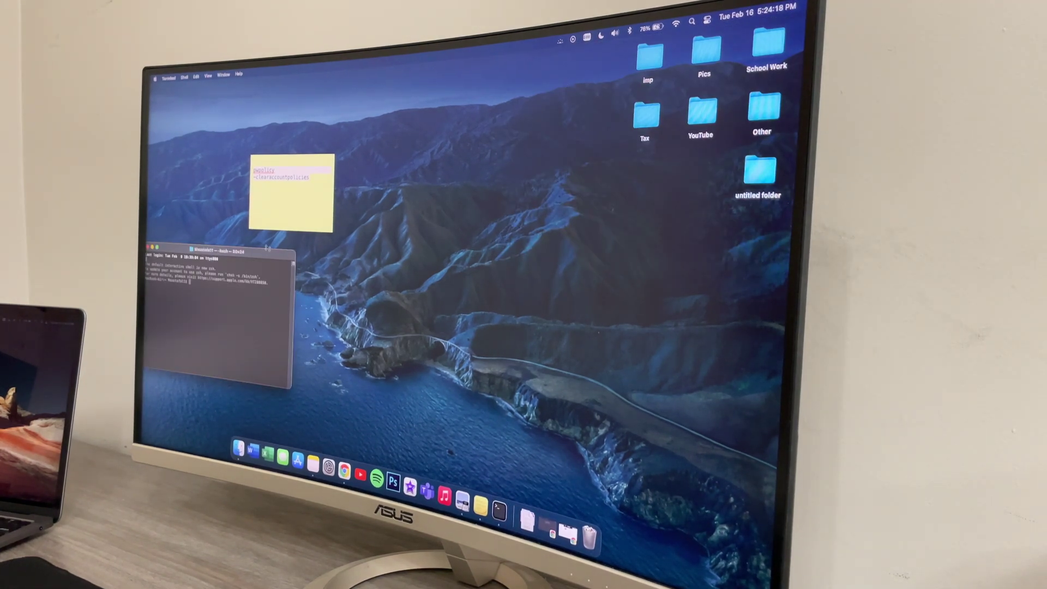
Run pwpolicy -clearaccountpolicies from the centred Terminal window and supply the admin password
left_click_drag(237, 251, 508, 157)
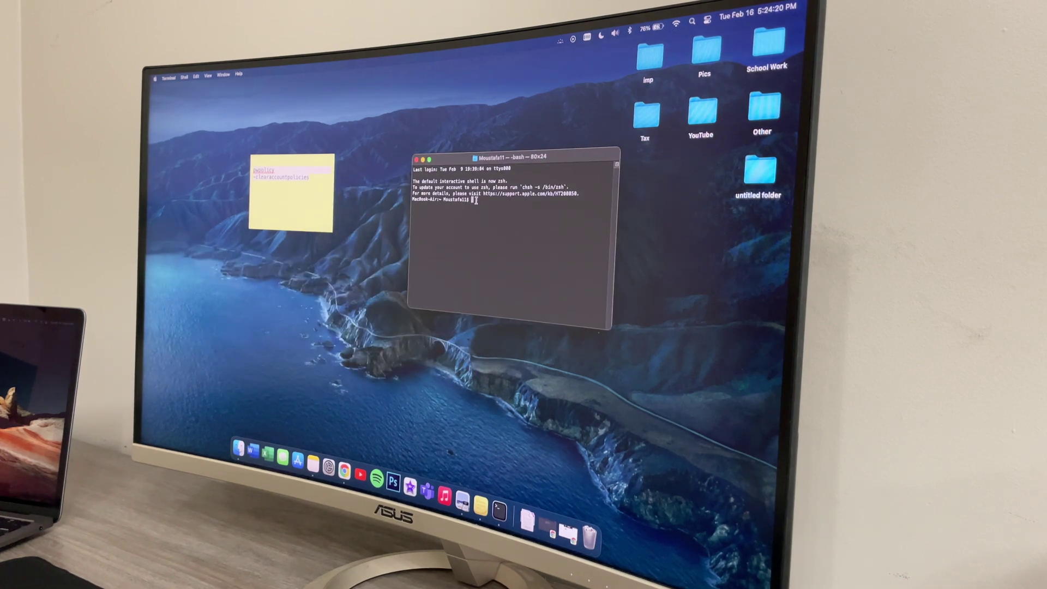
left_click(282, 182)
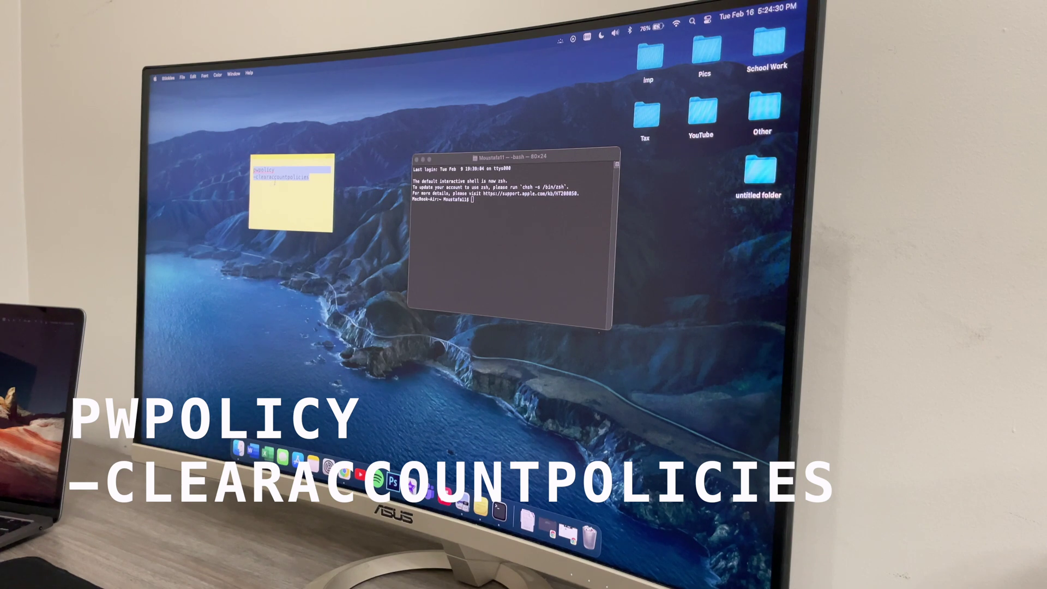
left_click(506, 224)
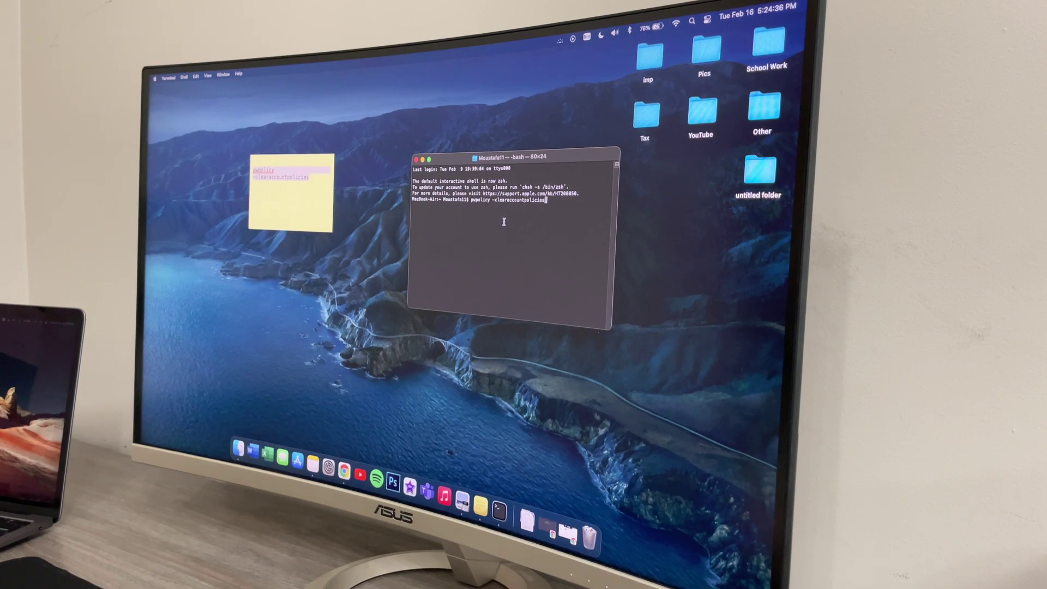
key("Return")
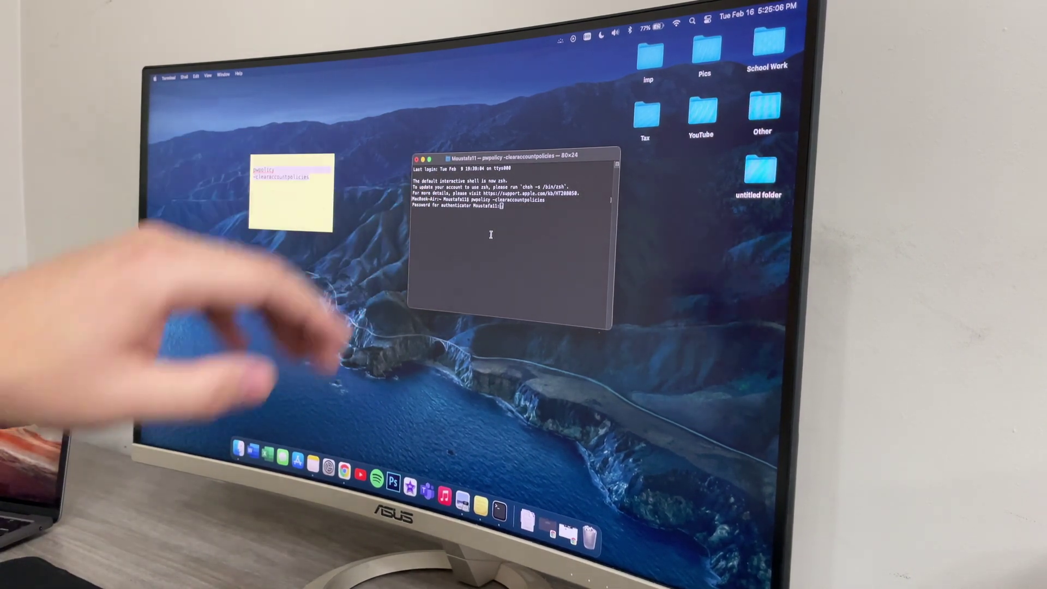
key("Return")
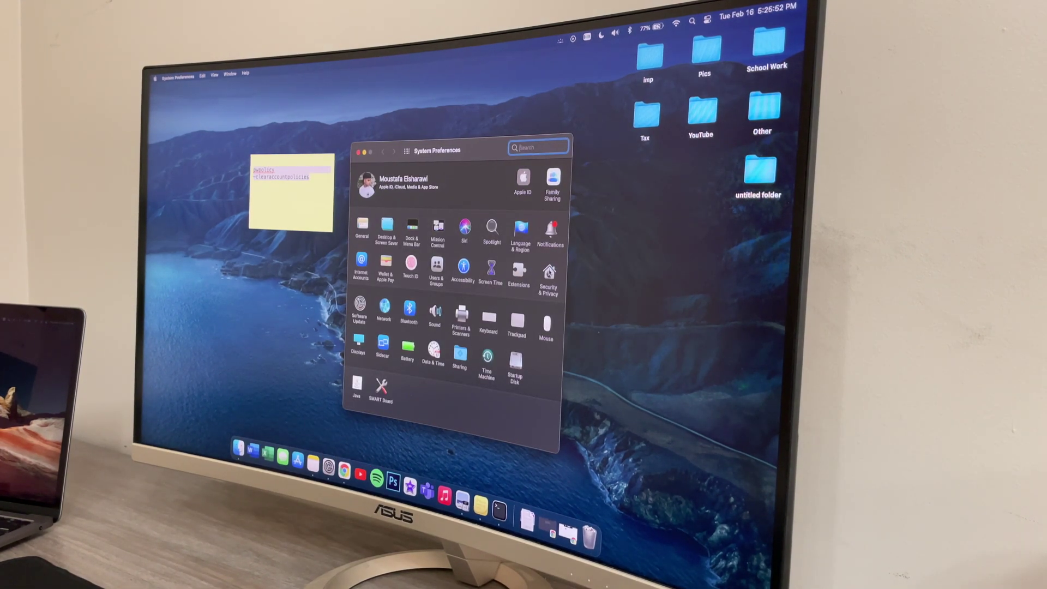
Open the Security & Privacy pane in System Preferences
left_click(549, 275)
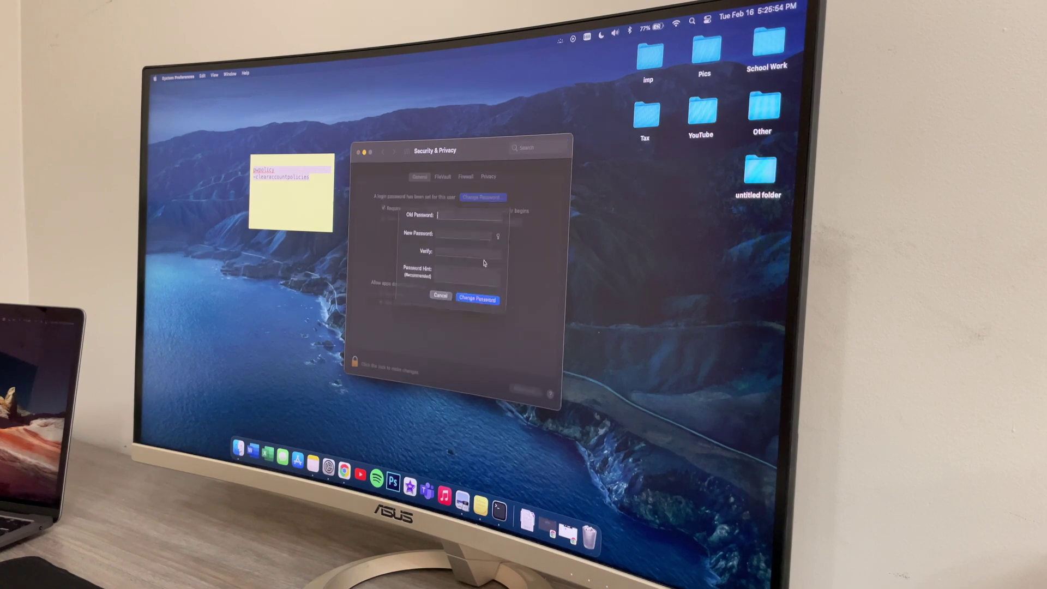
Replace the old login password with a verified two-character password
left_click(483, 197)
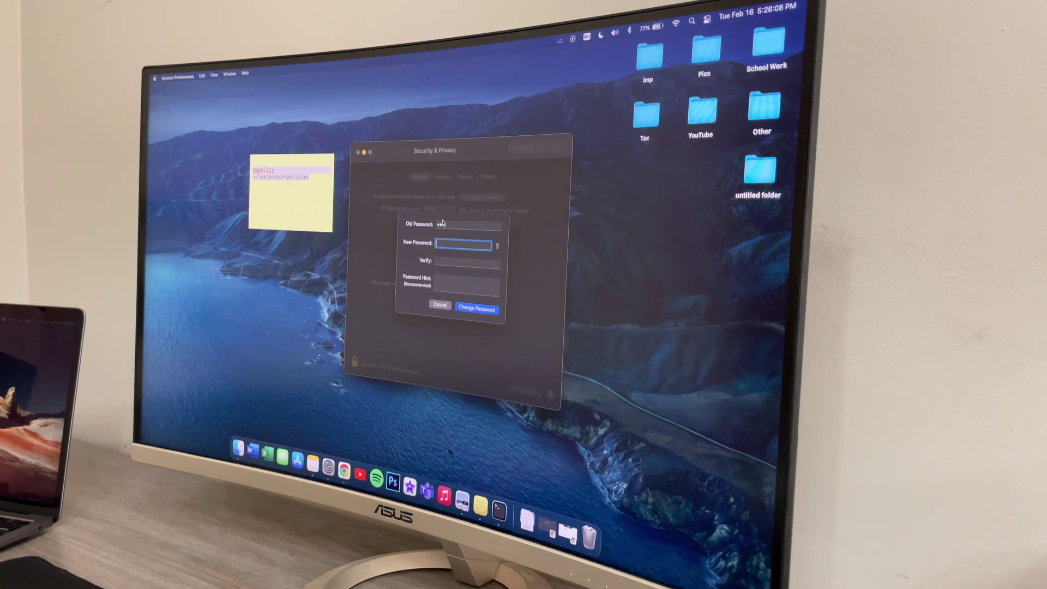
type("aa")
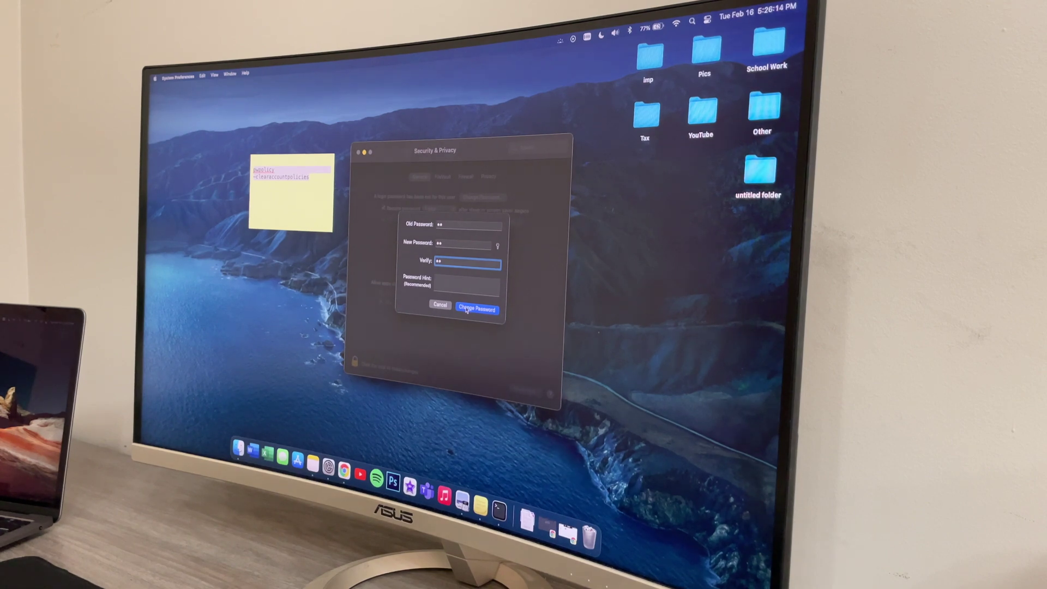
left_click(472, 309)
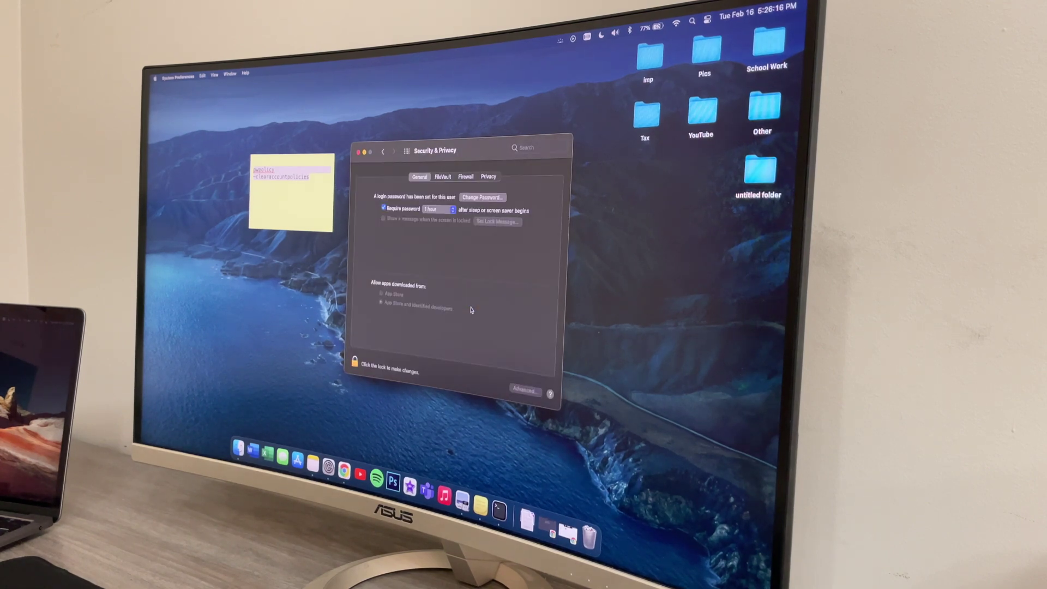